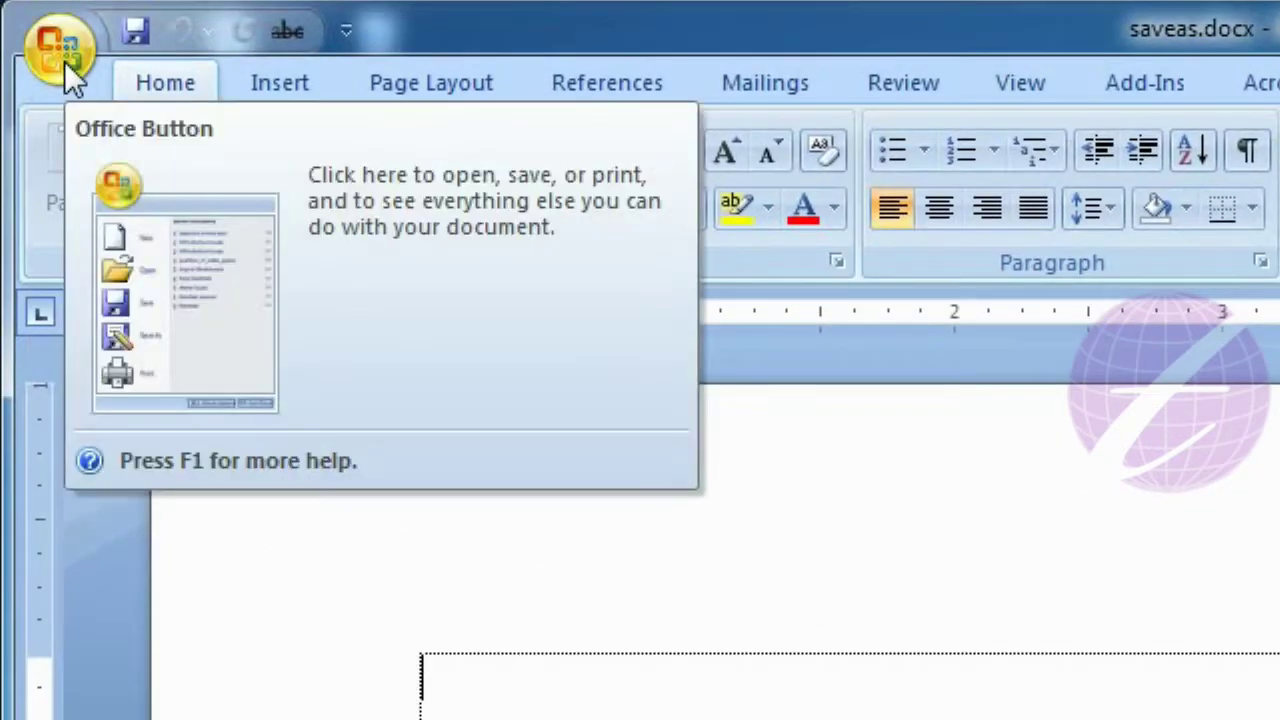
Save the document via Save As under the new name mynewfile.docx.
left_click(60, 45)
mouse_move(120, 351)
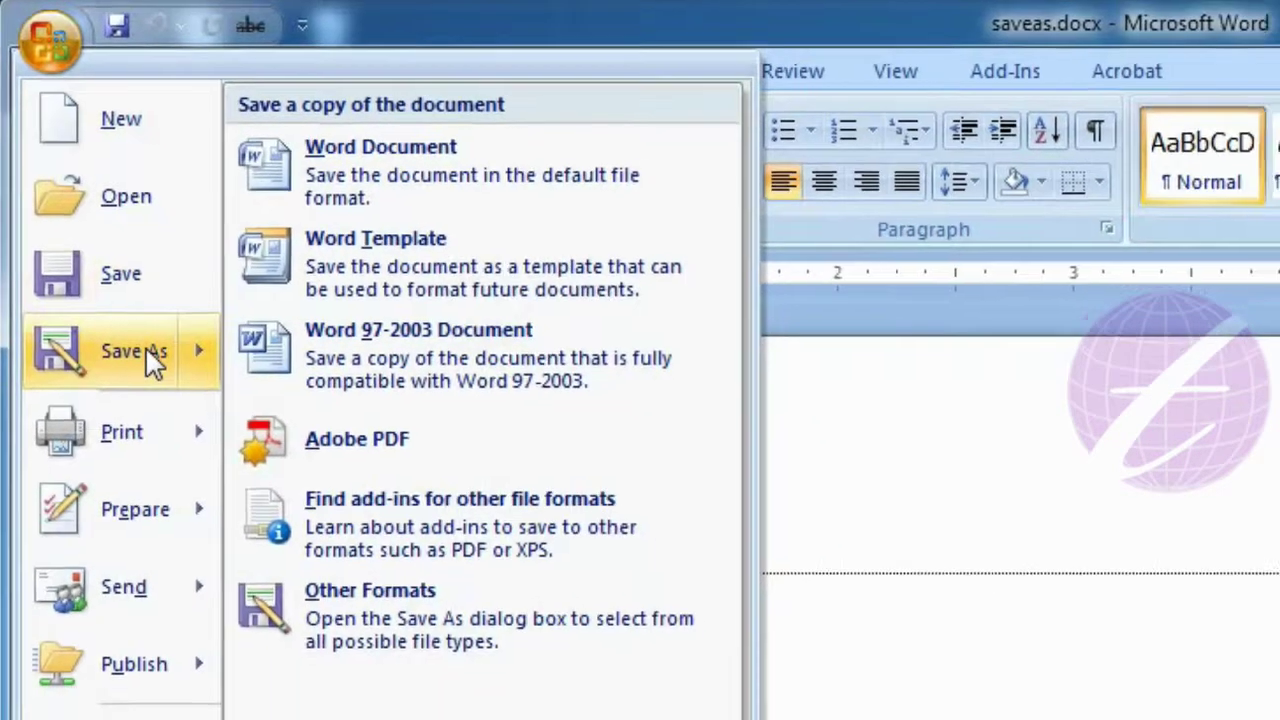
left_click(168, 397)
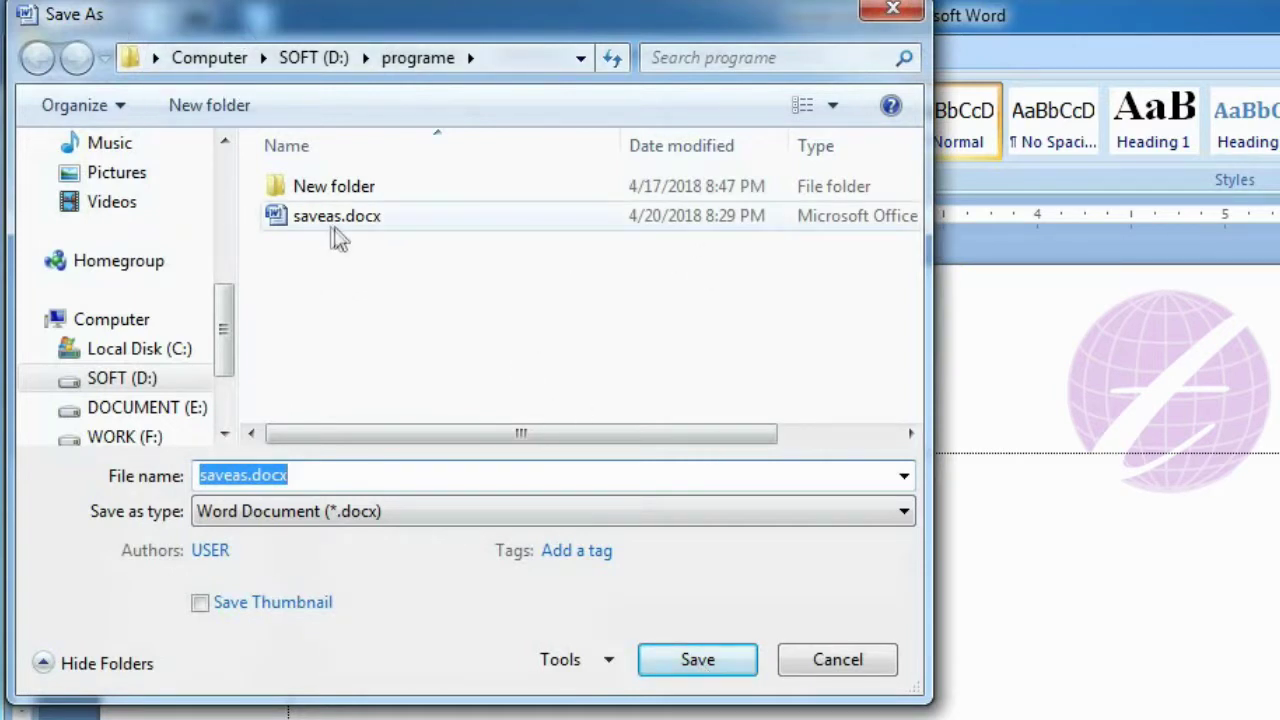
left_click(347, 478)
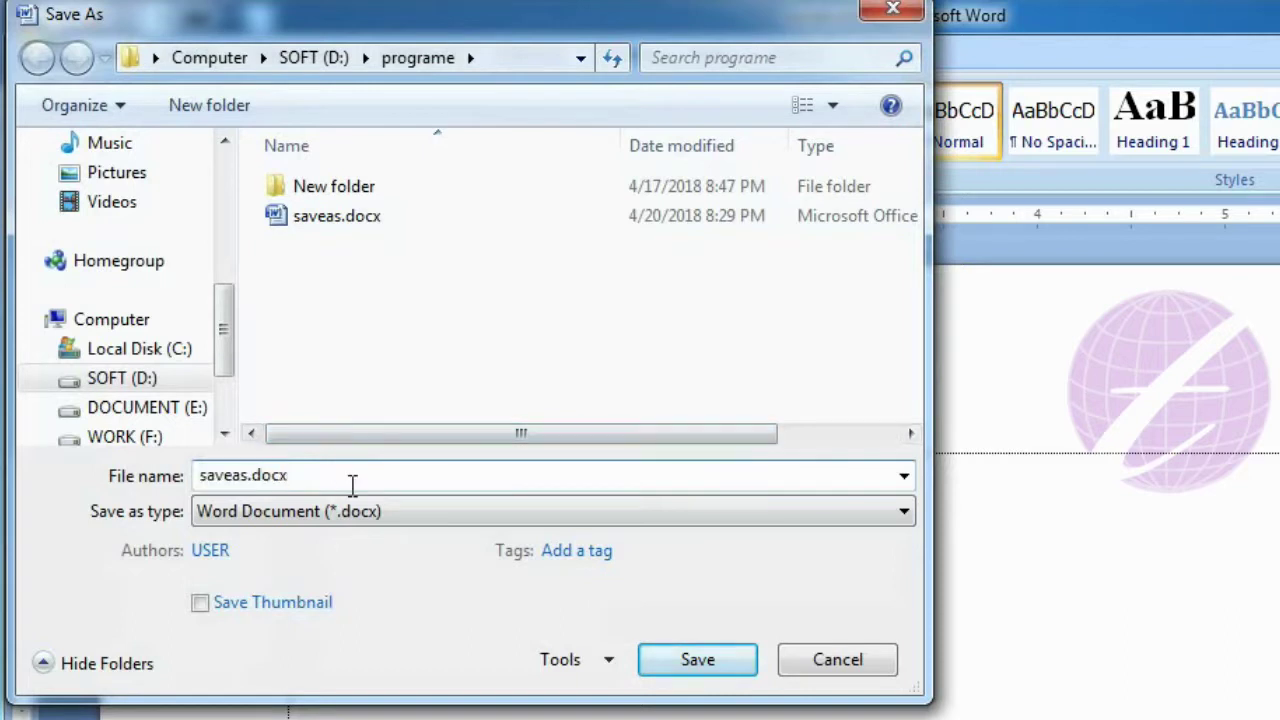
left_click(249, 476)
key("BackSpace")
key("BackSpace")
key("BackSpace")
key("BackSpace")
key("BackSpace")
key("BackSpace")
type("myname")
key("BackSpace")
key("BackSpace")
key("BackSpace")
key("BackSpace")
type("newfile")
left_click(697, 660)
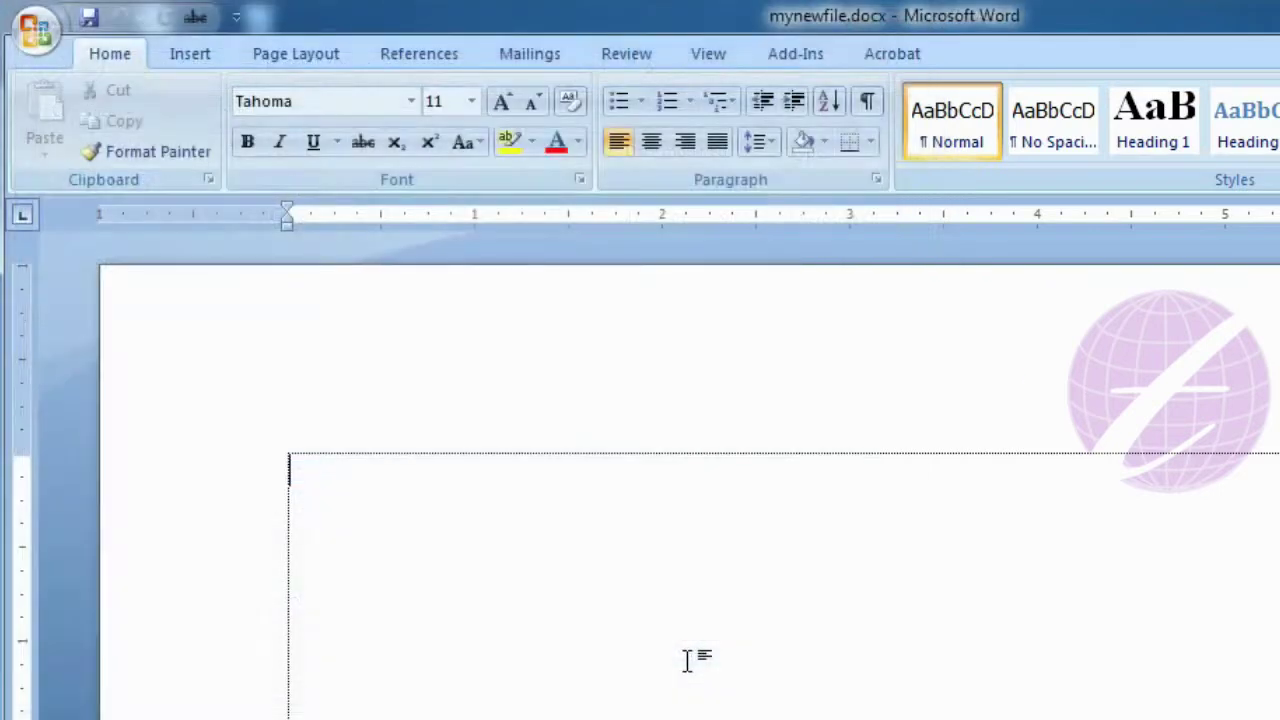
Type the word 'type' at the top of the page, fixing the typo.
type("tye")
key("BackSpace")
type("pe")
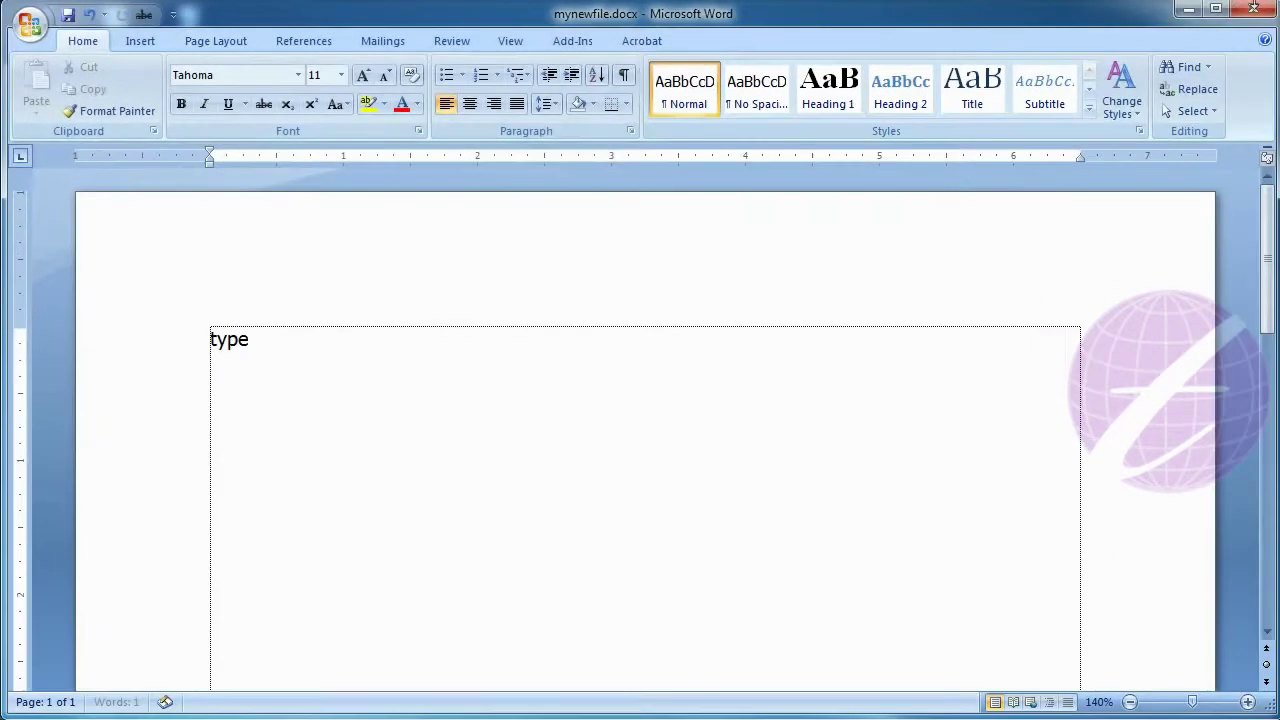
Close Word, browse to SOFT (D:)\programe, compare saveas.docx with mynewfile.docx, and reopen mynewfile.docx.
left_click(1250, 12)
left_click(443, 414)
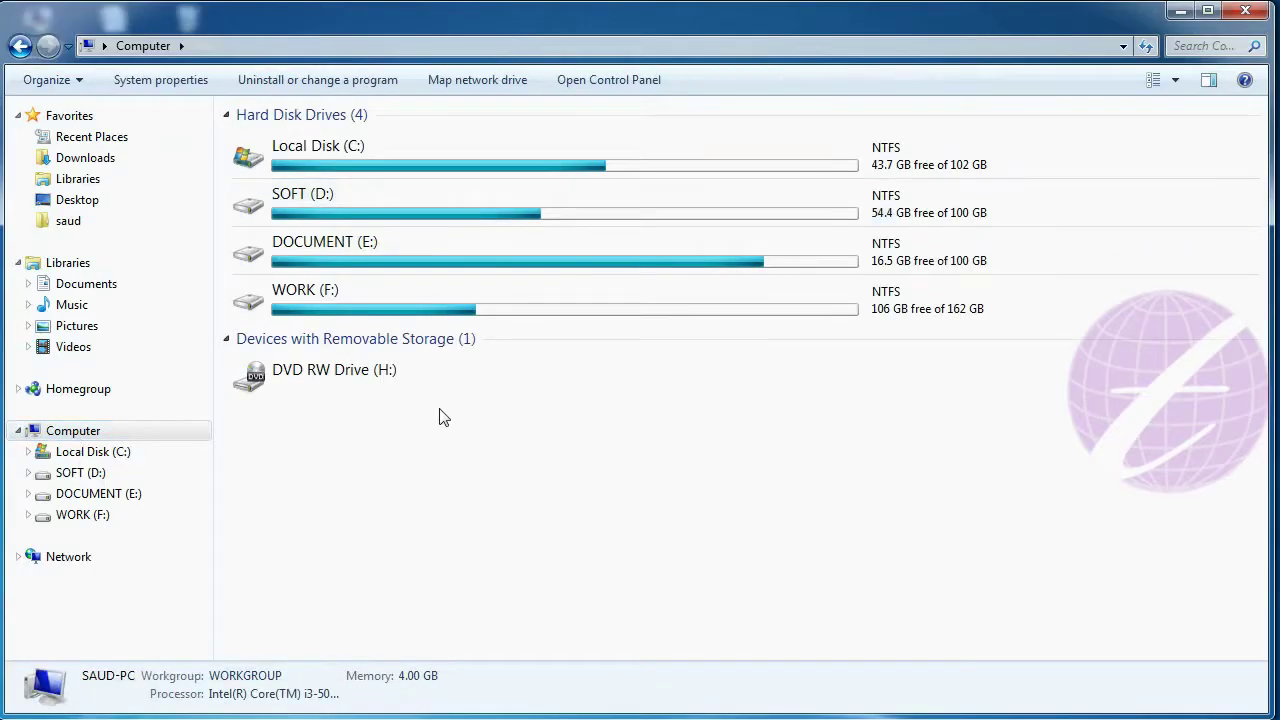
double_click(385, 212)
double_click(293, 222)
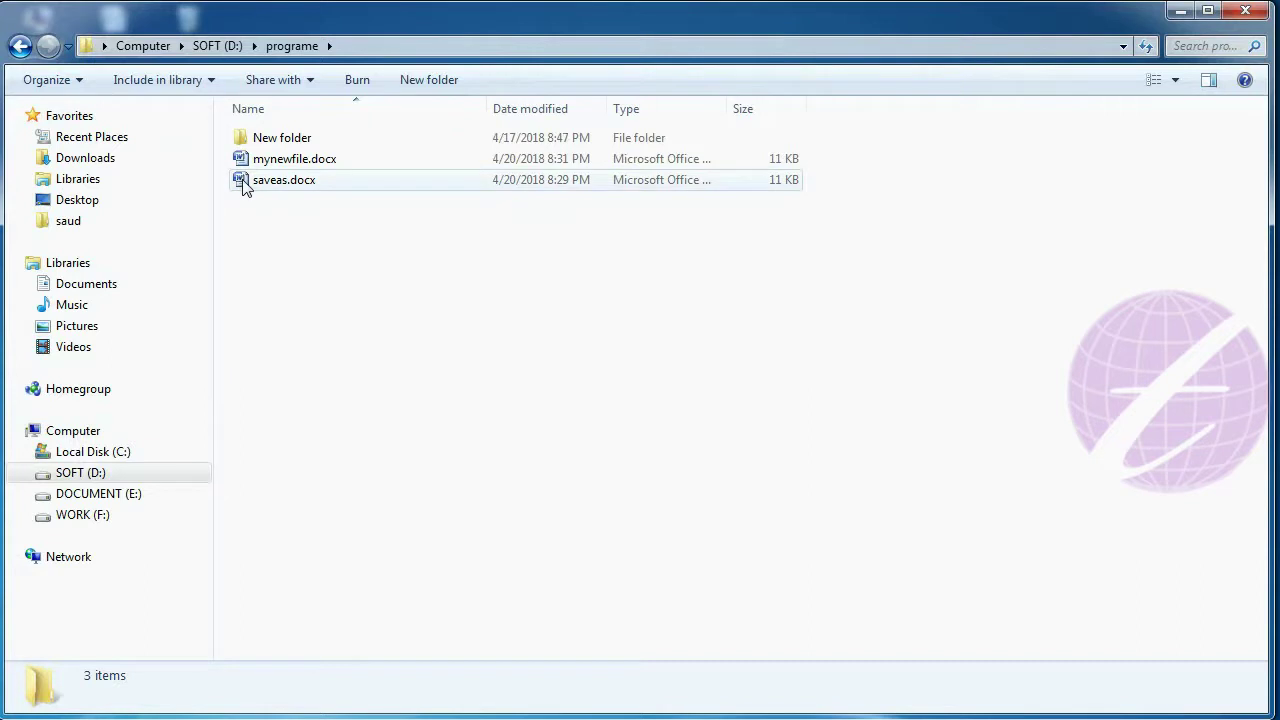
left_click(246, 190)
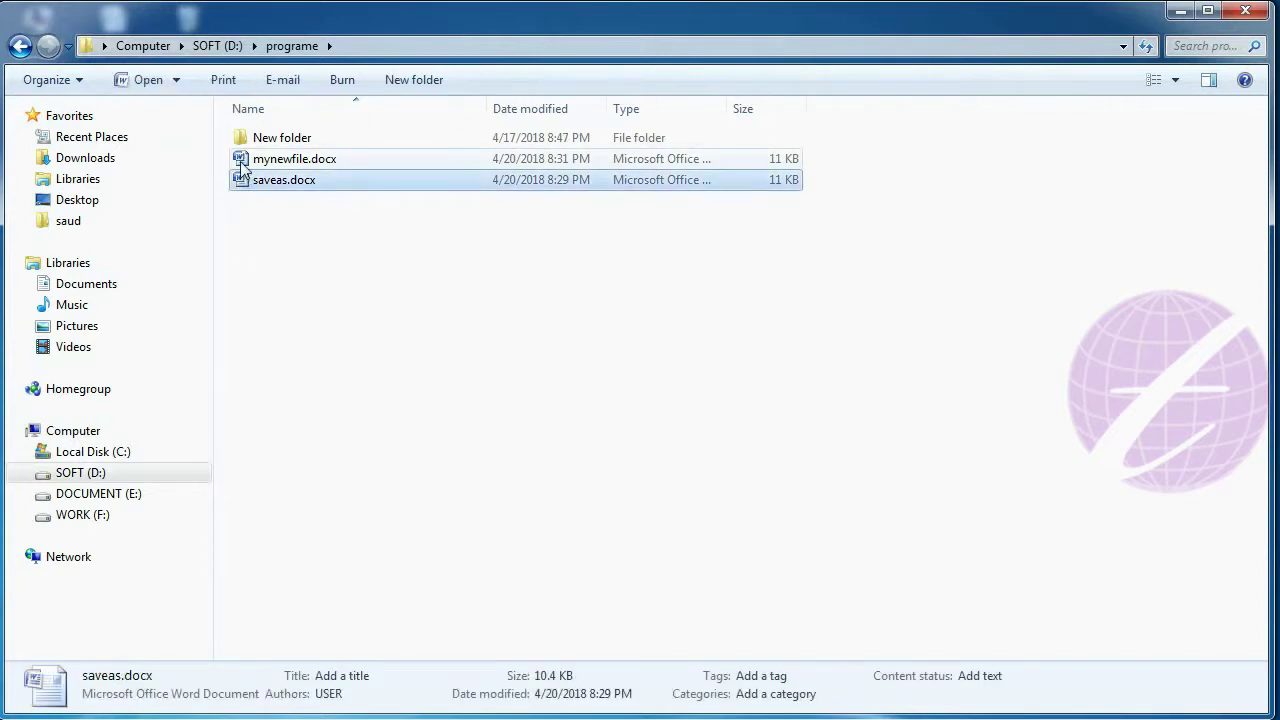
left_click(244, 168)
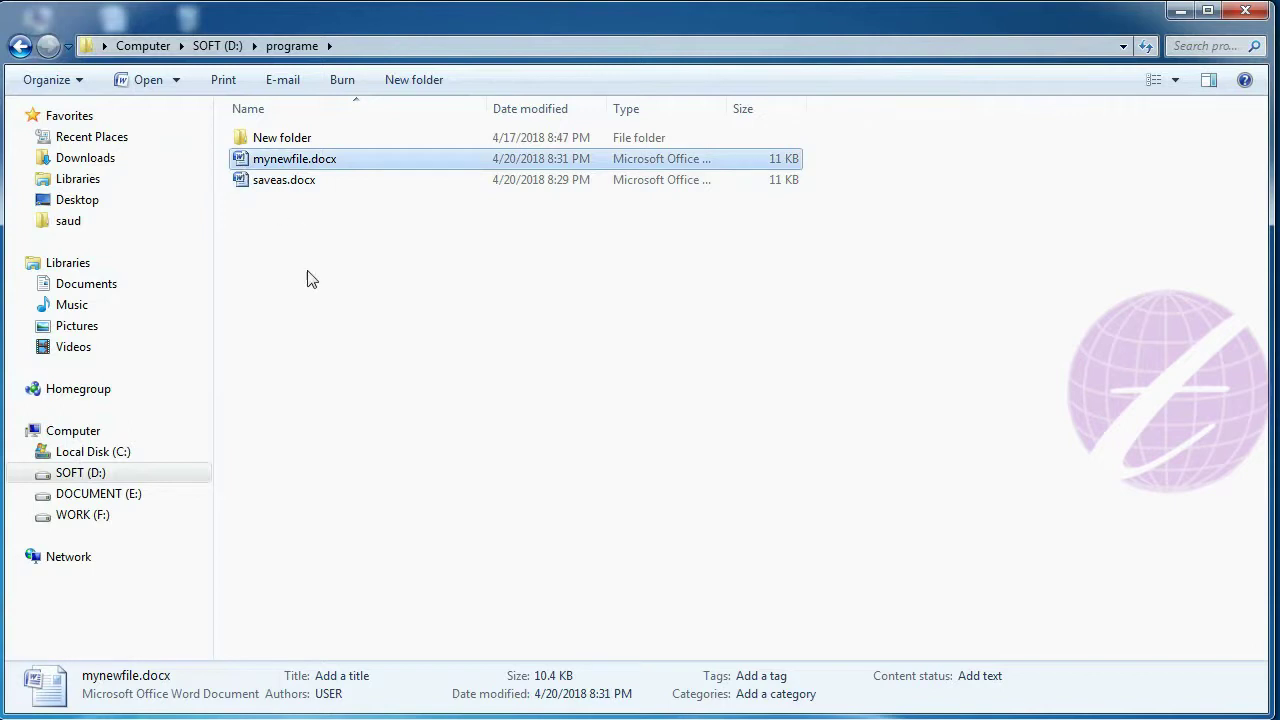
double_click(242, 160)
type("type")
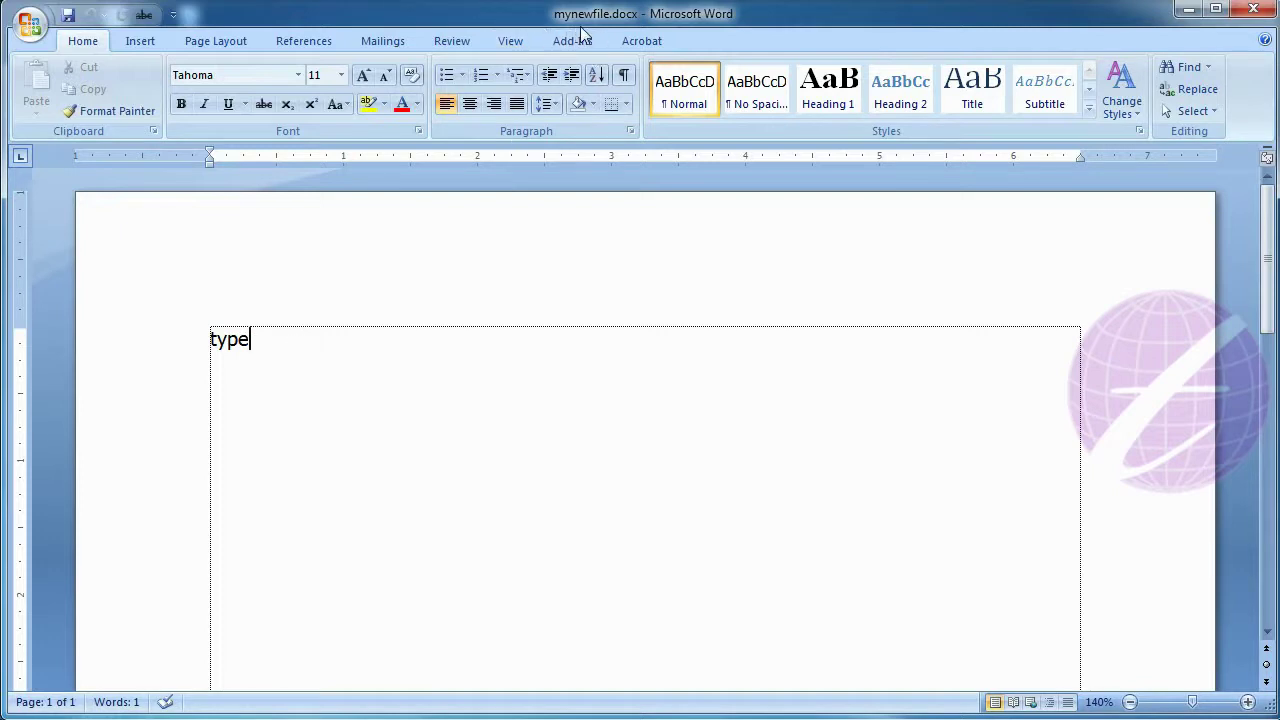
Type 'MS Word tutorial' on a new line below 'type', then delete it again.
key("Return")
key("Return")
type("MS Word tutorial")
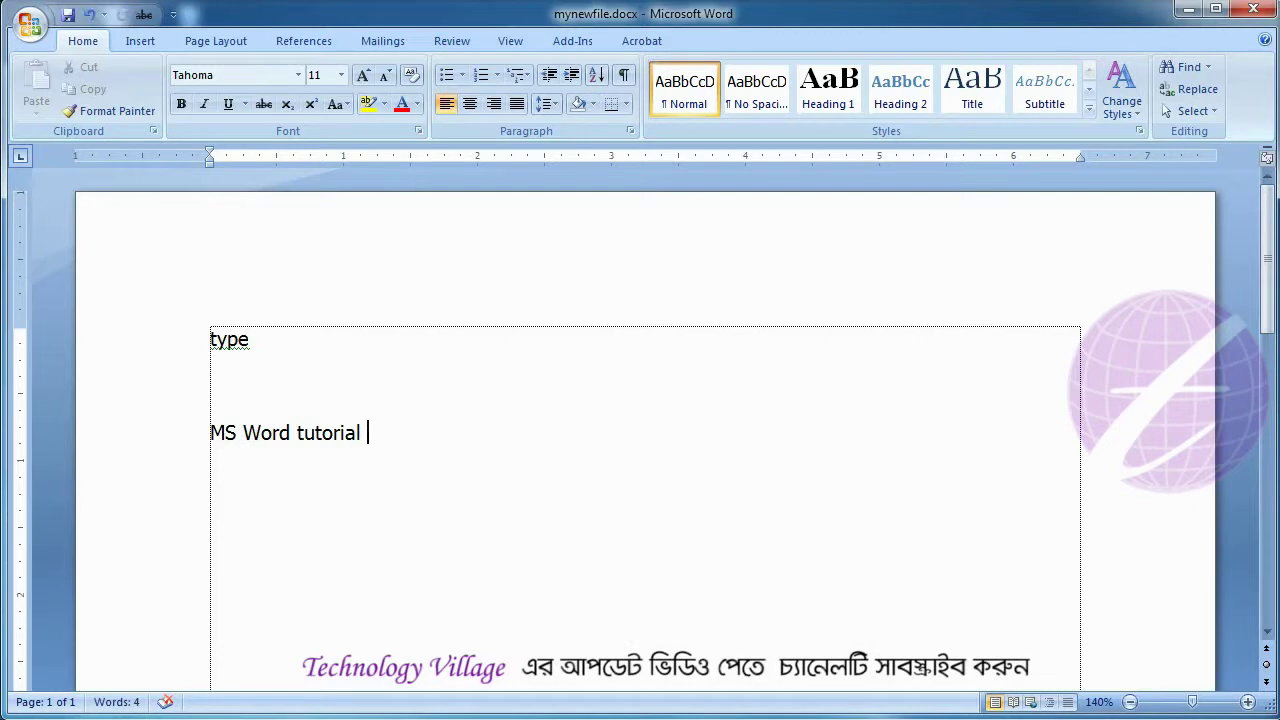
key("ctrl+shift+Left")
key("ctrl+shift+Left")
key("ctrl+shift+Left")
key("BackSpace")
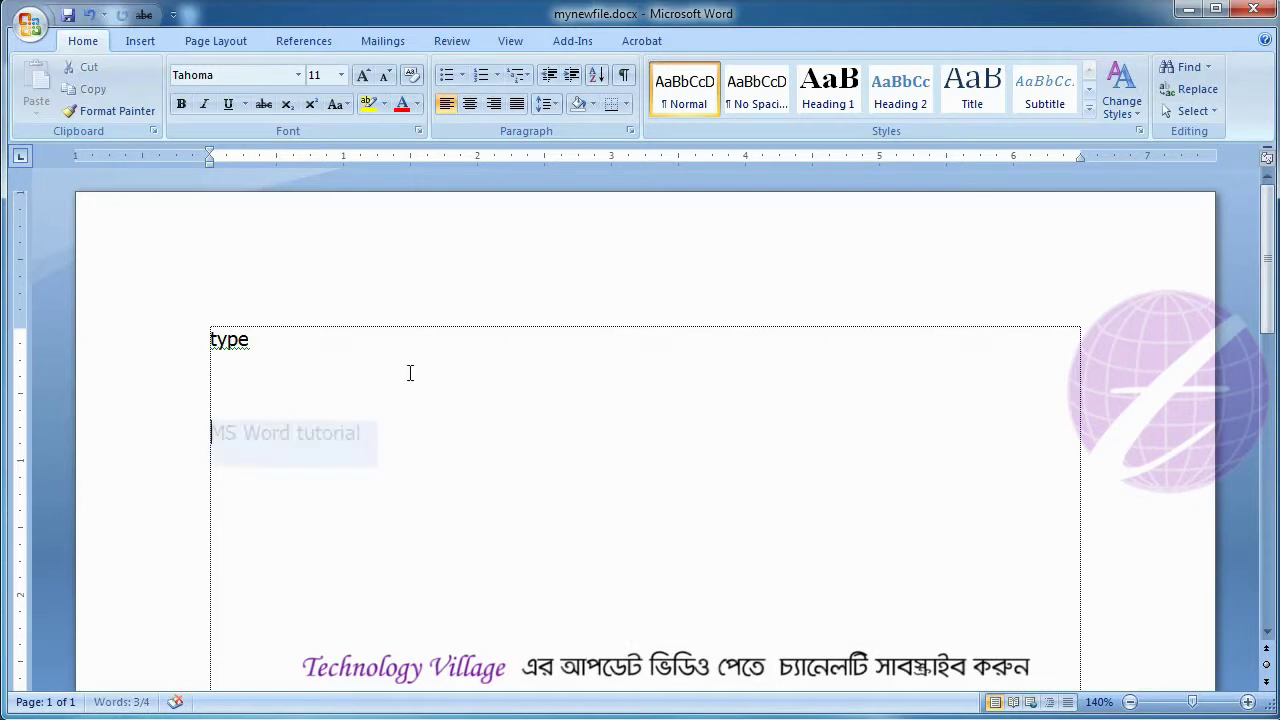
left_click(272, 456)
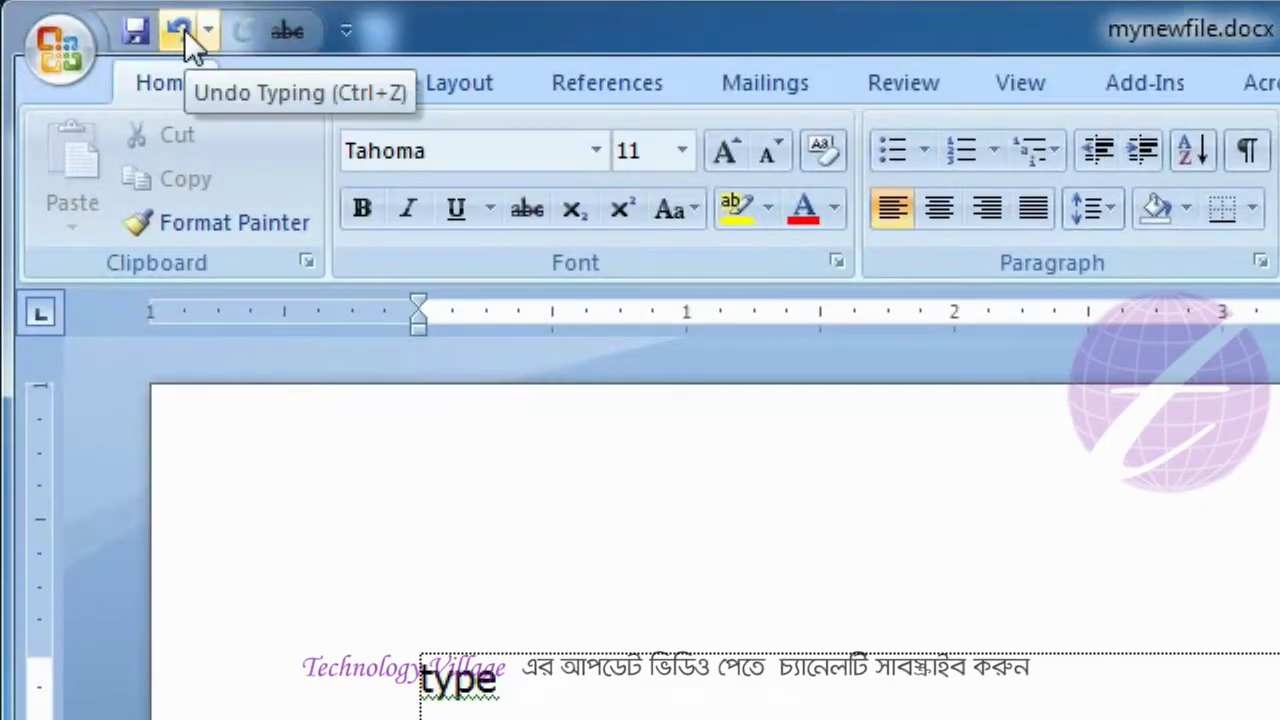
Undo to restore 'MS Word tutorial', redo its deletion, then undo once more to bring it back.
left_click(180, 32)
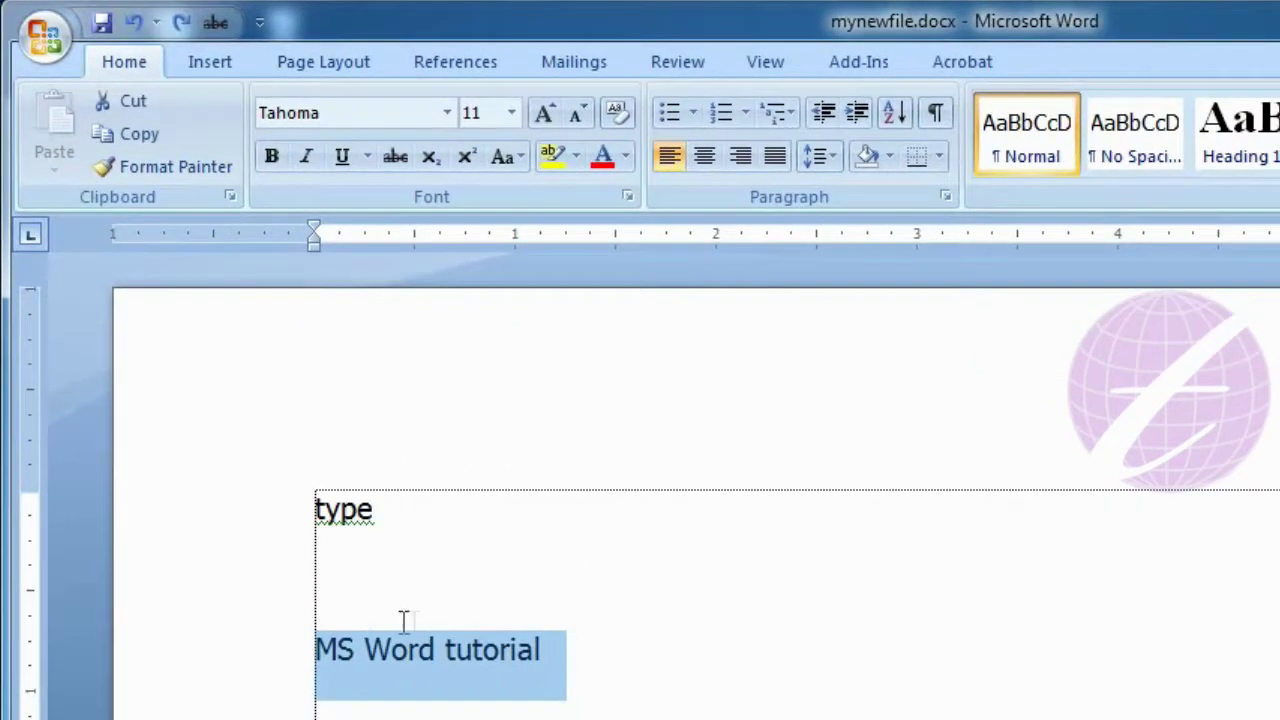
left_click(570, 683)
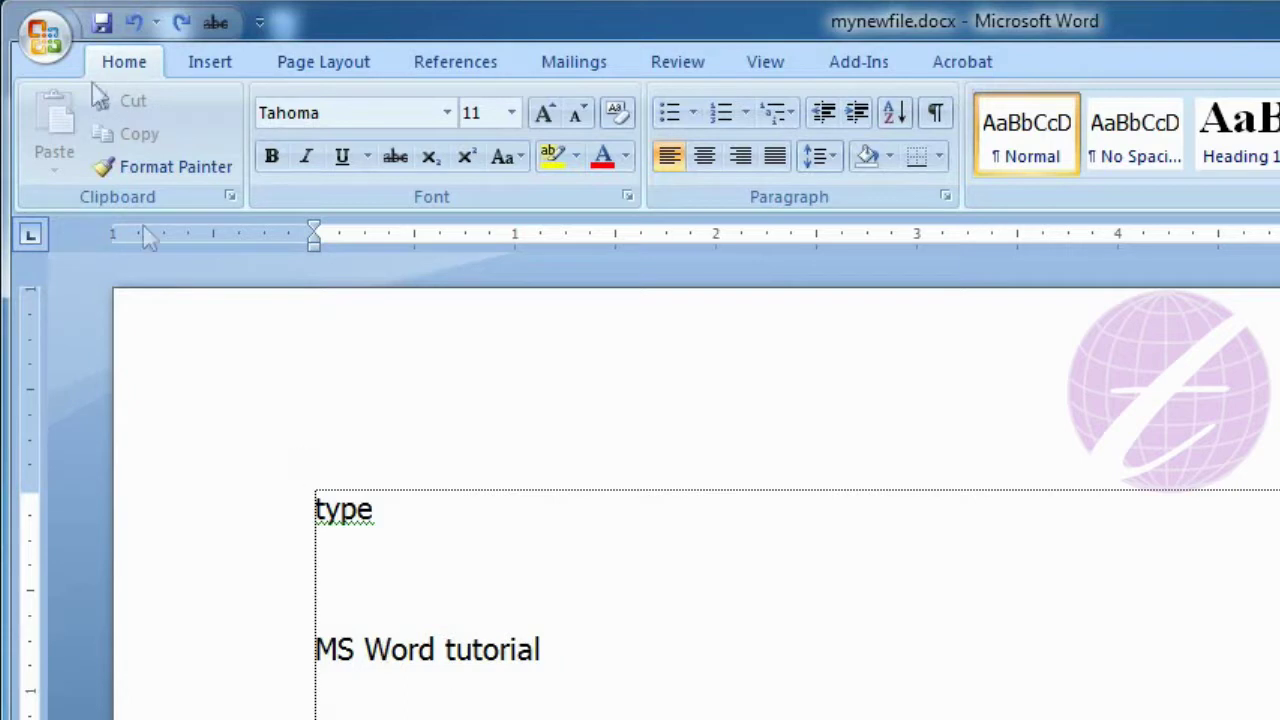
left_click(181, 24)
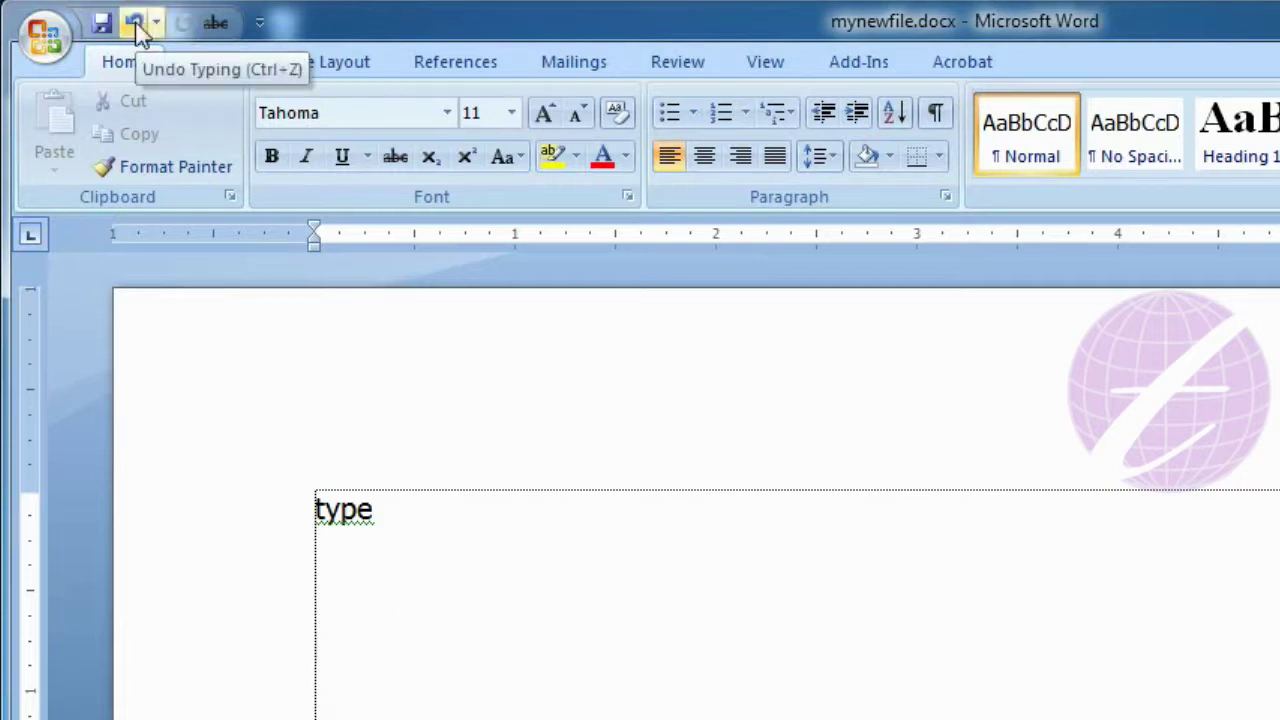
left_click(137, 24)
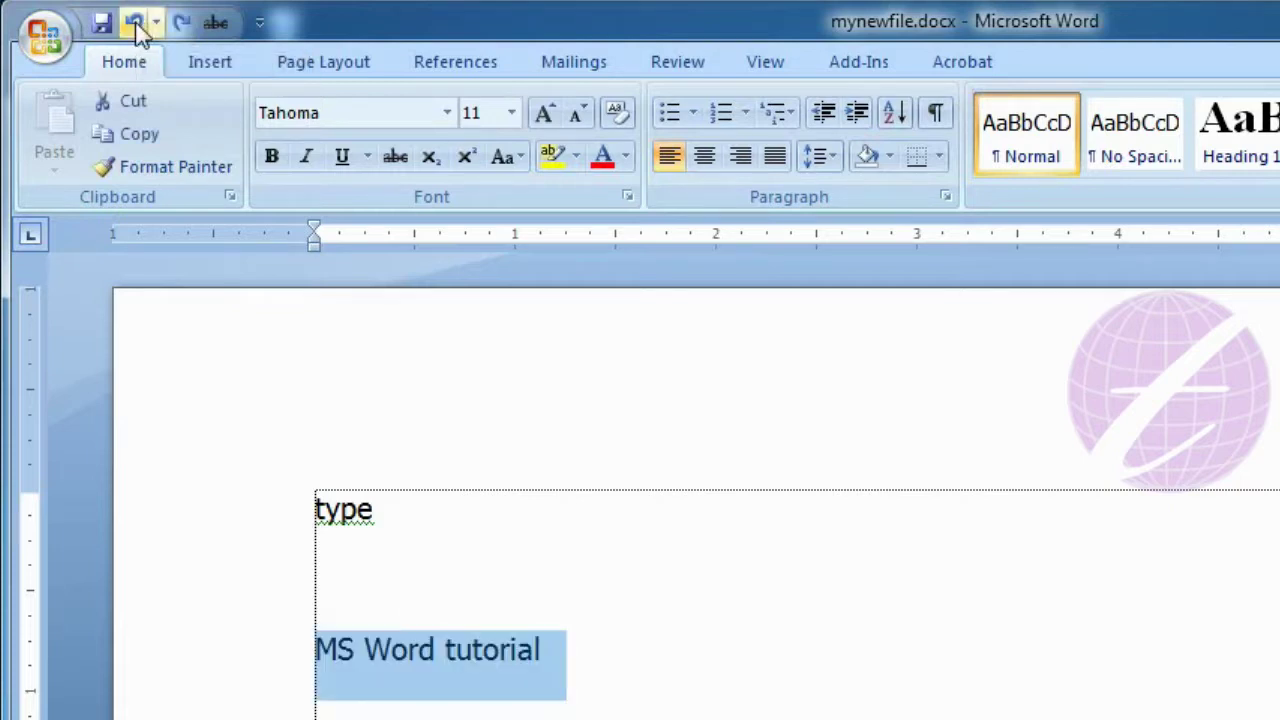
left_click(630, 676)
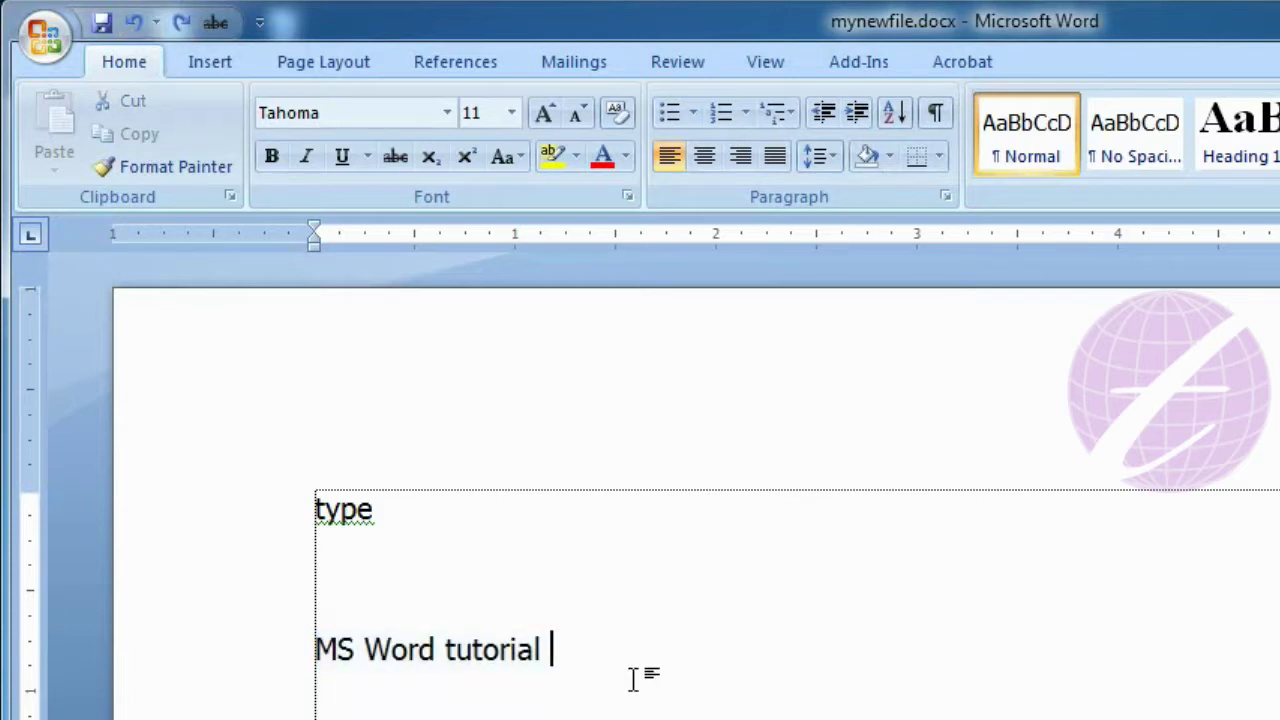